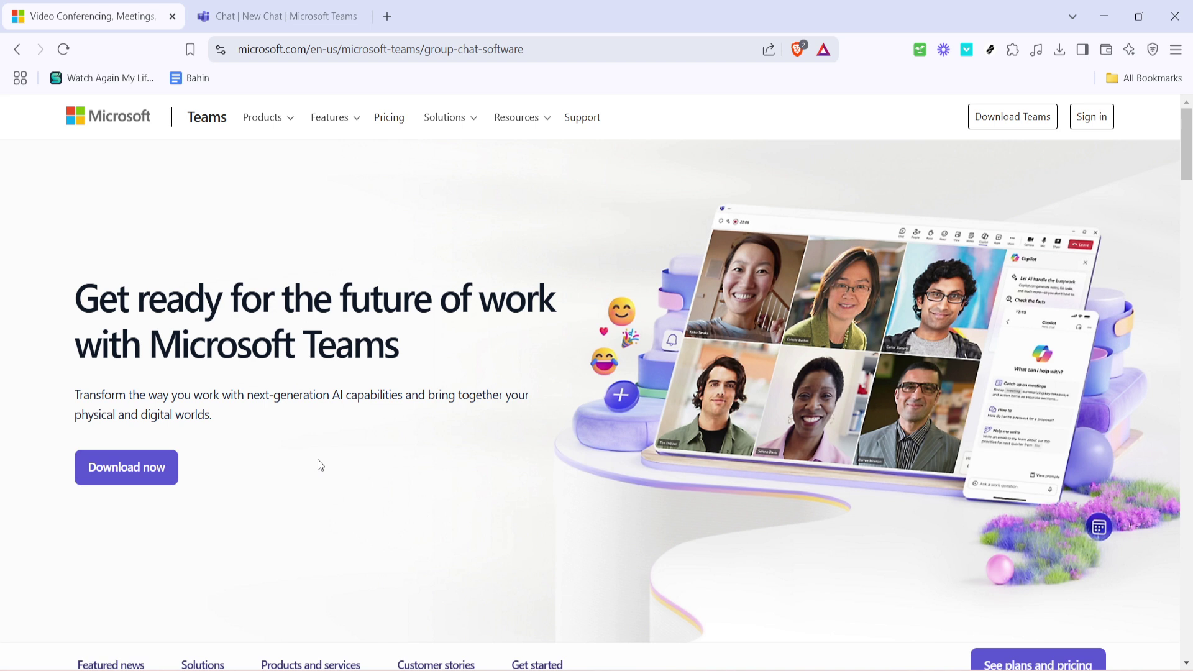
{"action": "key", "text": "ctrl+Tab"}
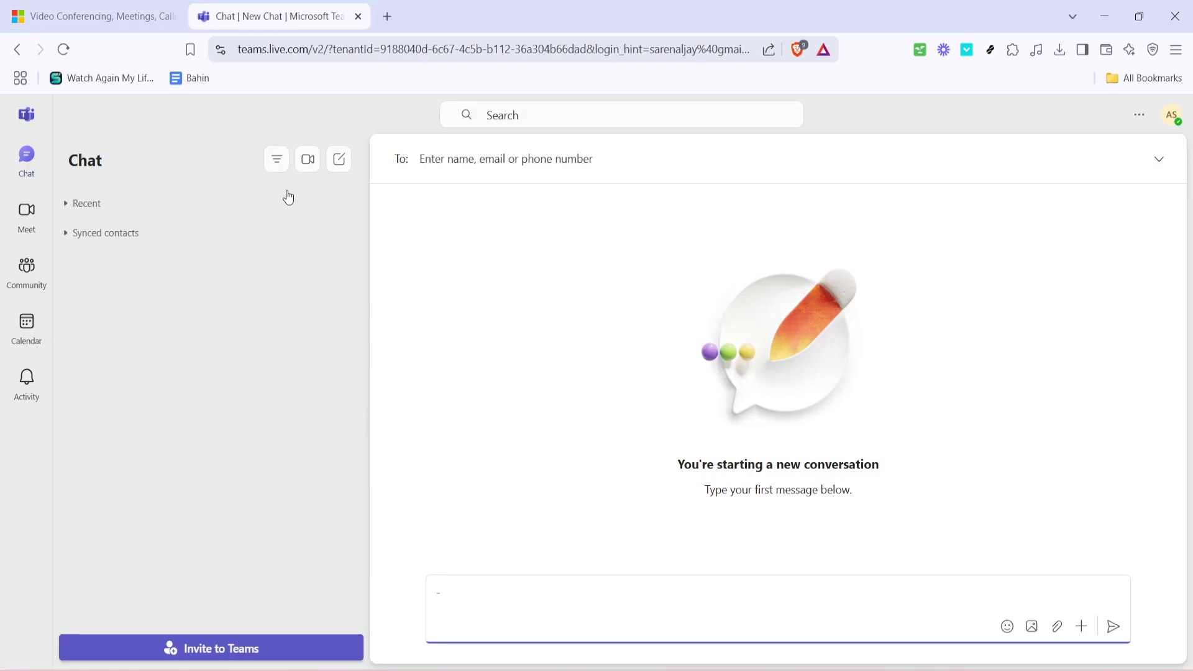
{"action": "left_click", "coordinate": [306, 164]}
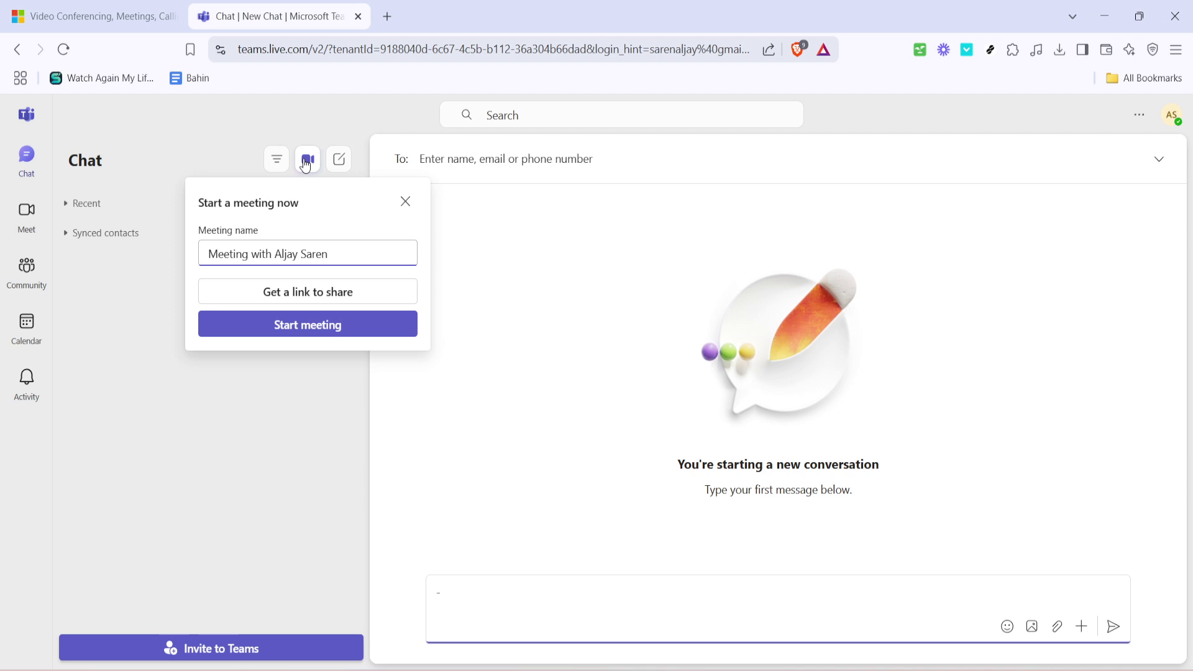
{"action": "left_click", "coordinate": [306, 324]}
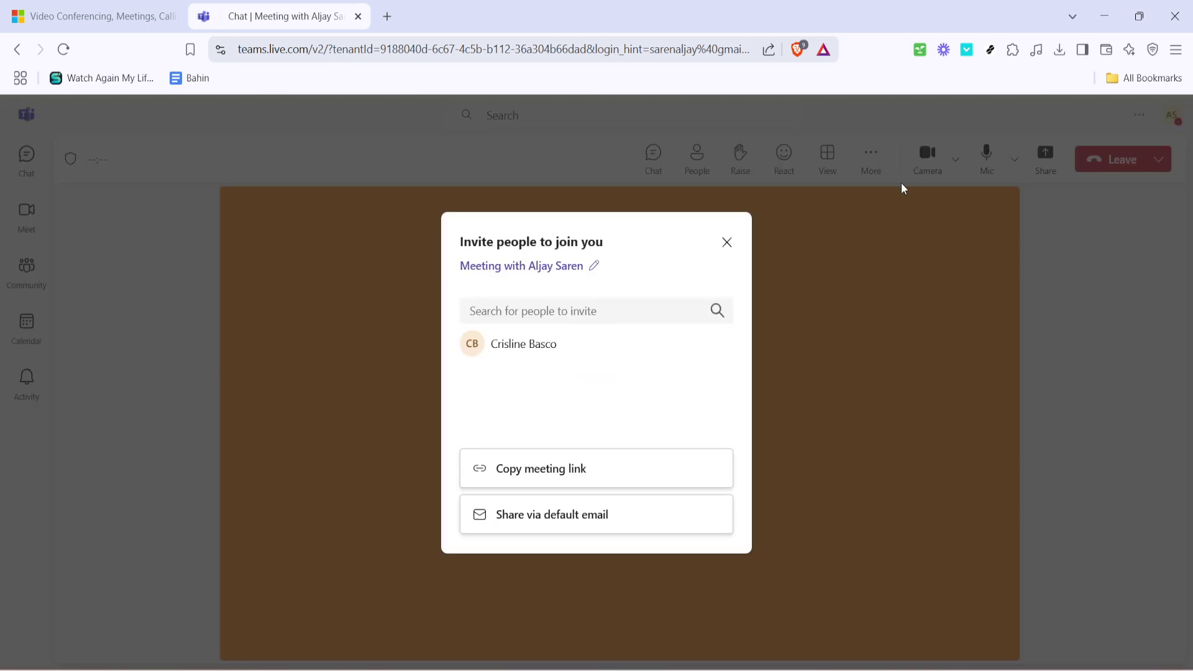
Dismiss the invite dialog and open Video effects and settings from More actions.
{"action": "left_click", "coordinate": [828, 257]}
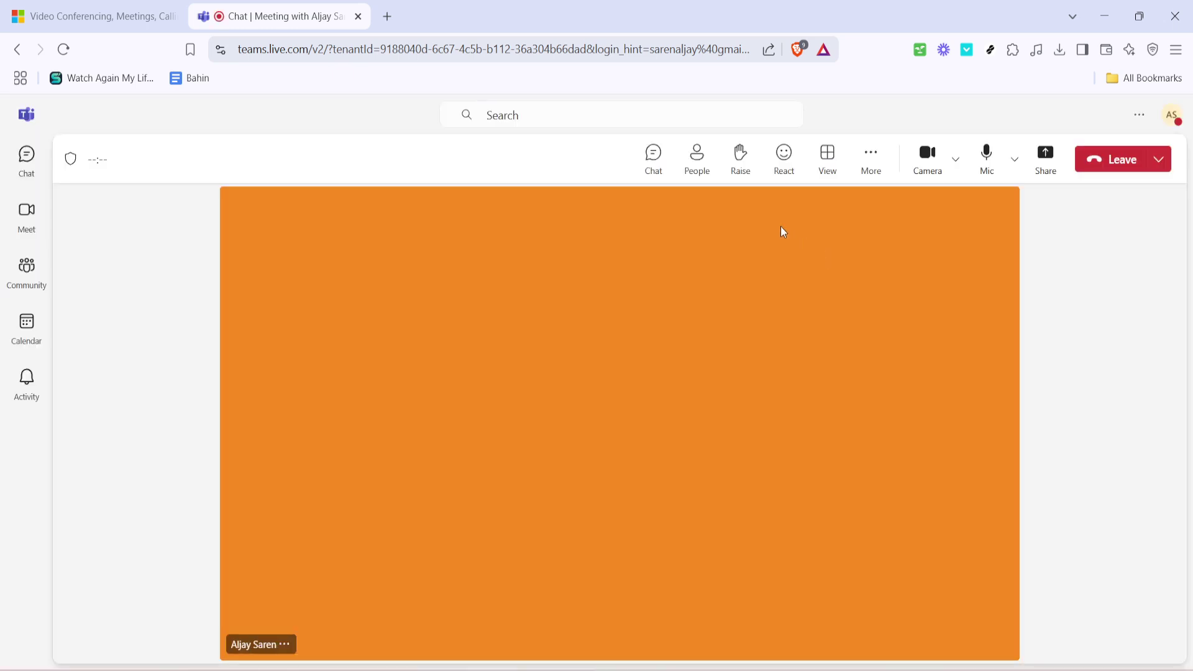
{"action": "left_click", "coordinate": [869, 159]}
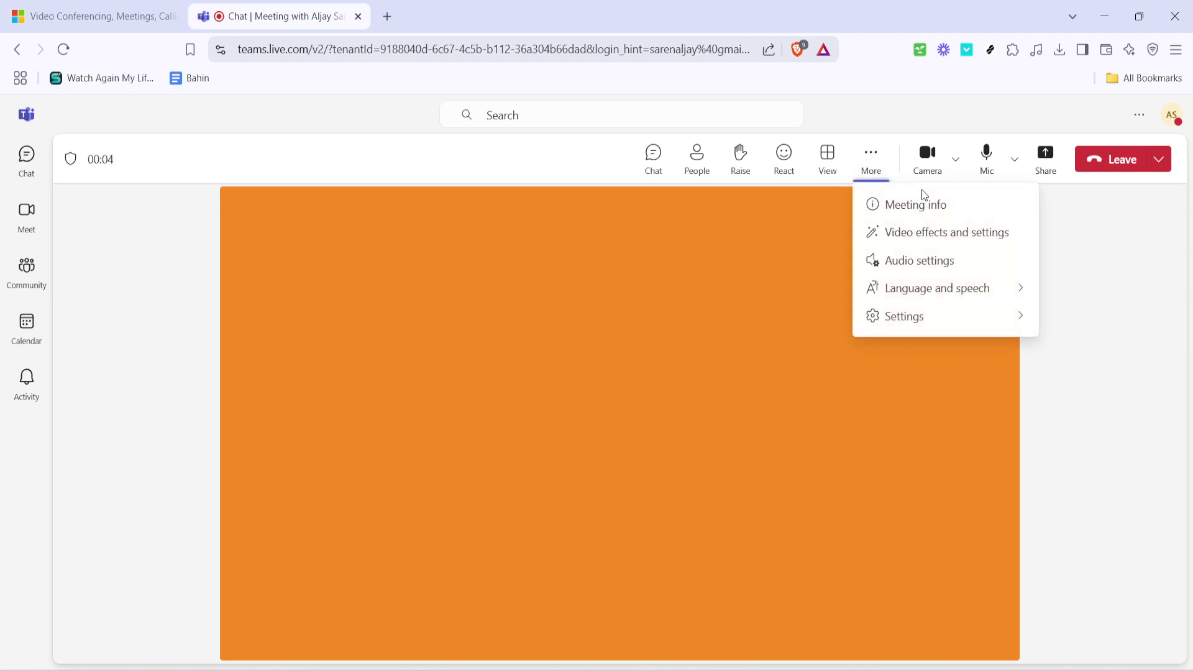
{"action": "left_click", "coordinate": [964, 239]}
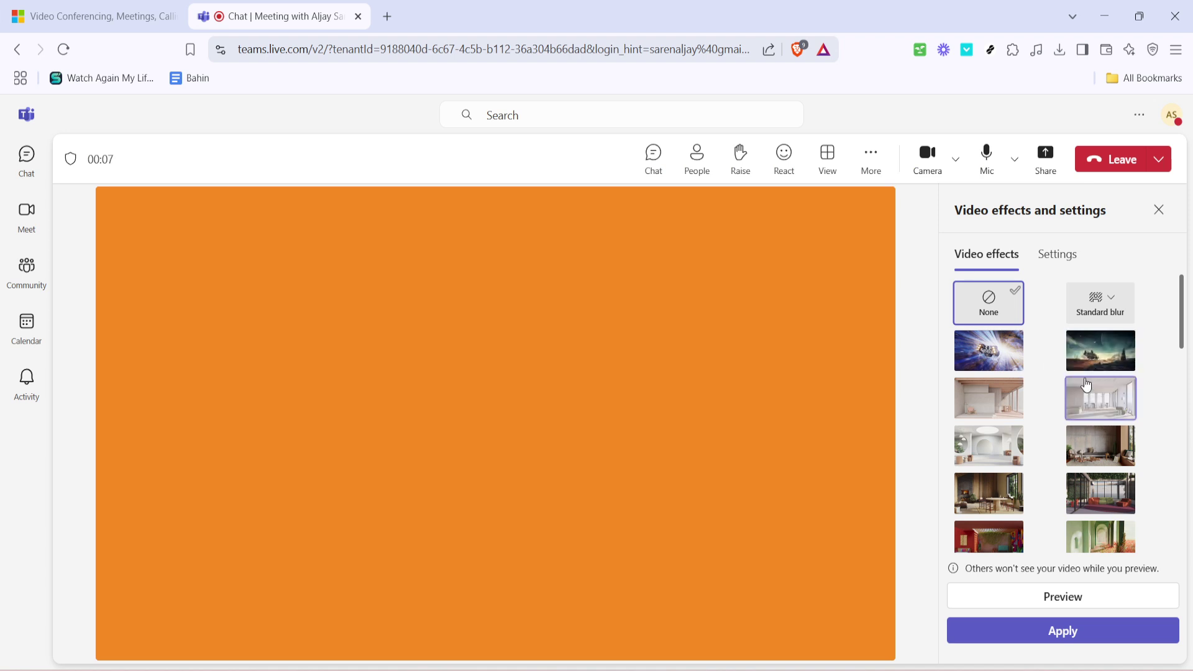
Try Starfield – First Steps and the plain room, then select the Starfield – Grav Jump background.
{"action": "left_click", "coordinate": [1013, 362]}
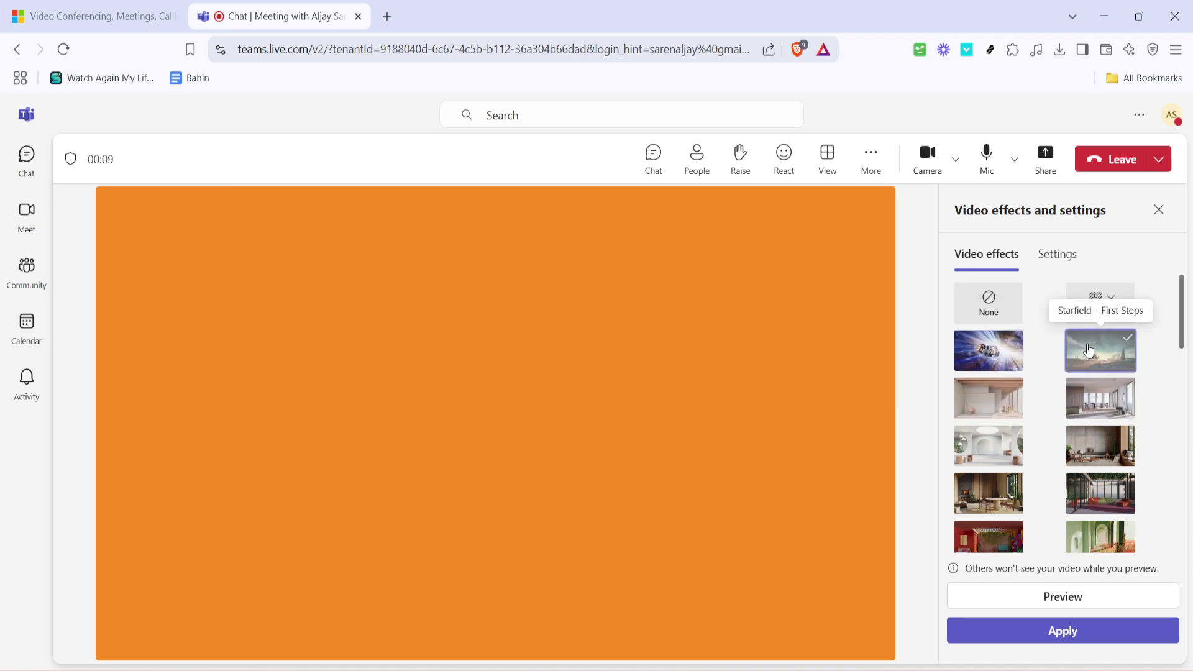
{"action": "left_click", "coordinate": [1099, 398]}
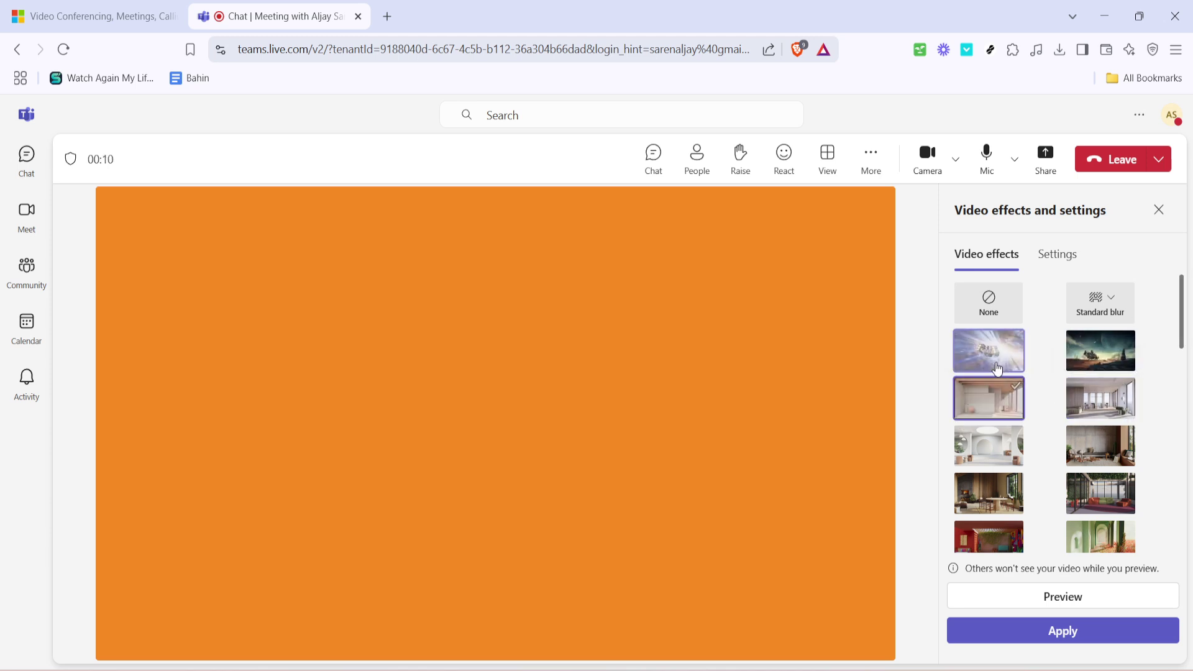
{"action": "left_click", "coordinate": [987, 351]}
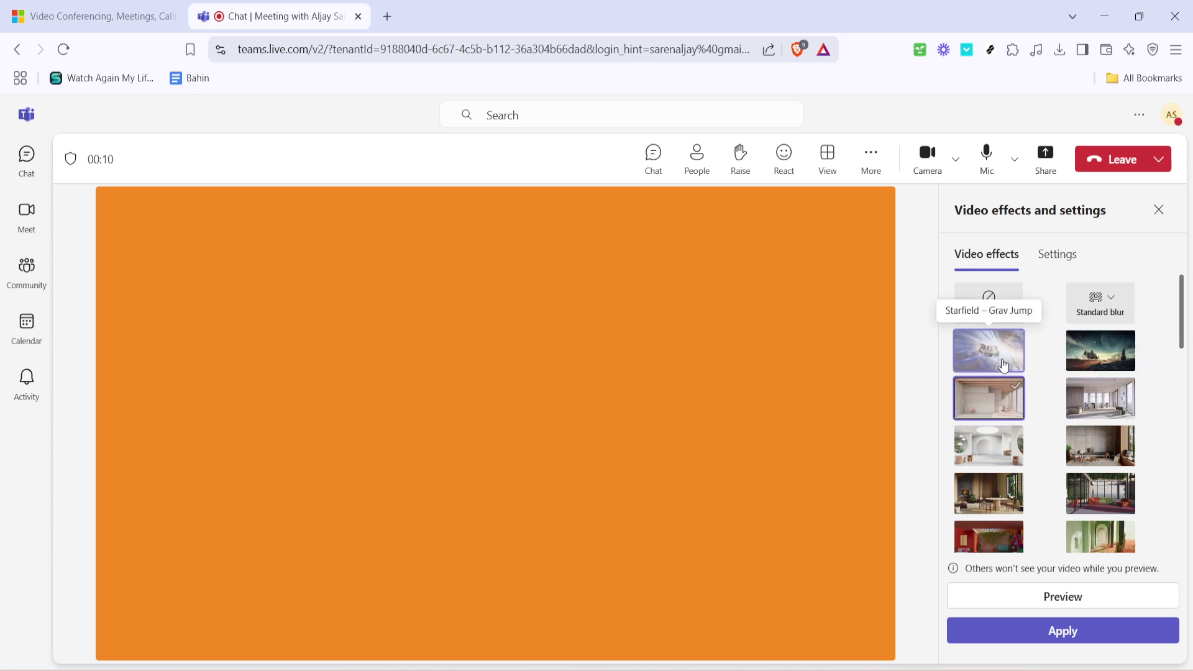
Start the camera preview and try the green arched room and In The Zone 7 backgrounds.
{"action": "left_click", "coordinate": [1062, 596]}
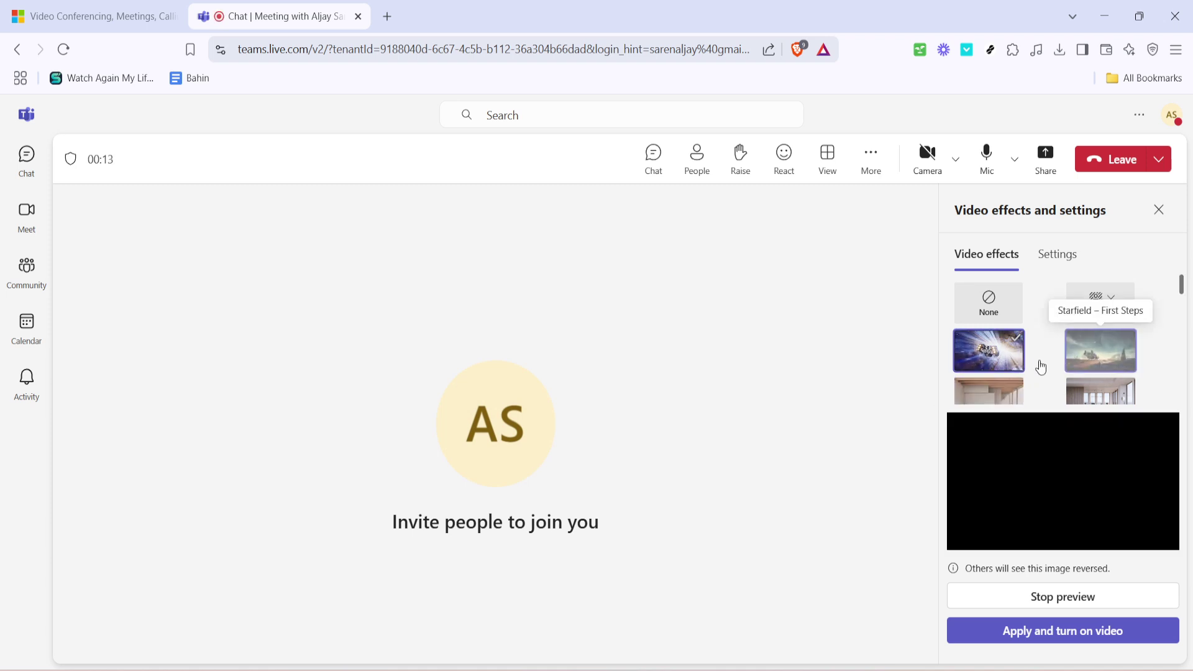
{"action": "scroll", "coordinate": [1054, 354], "scroll_direction": "down", "scroll_amount": 1}
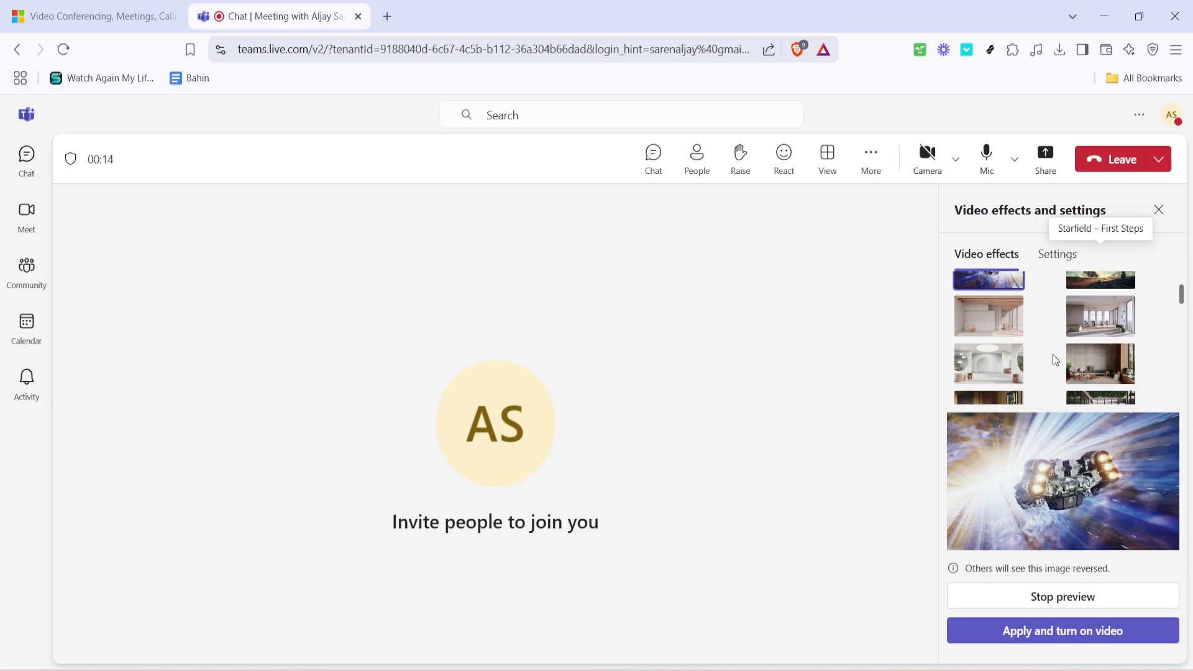
{"action": "scroll", "coordinate": [1052, 355], "scroll_direction": "down", "scroll_amount": 1}
{"action": "left_click", "coordinate": [1096, 369]}
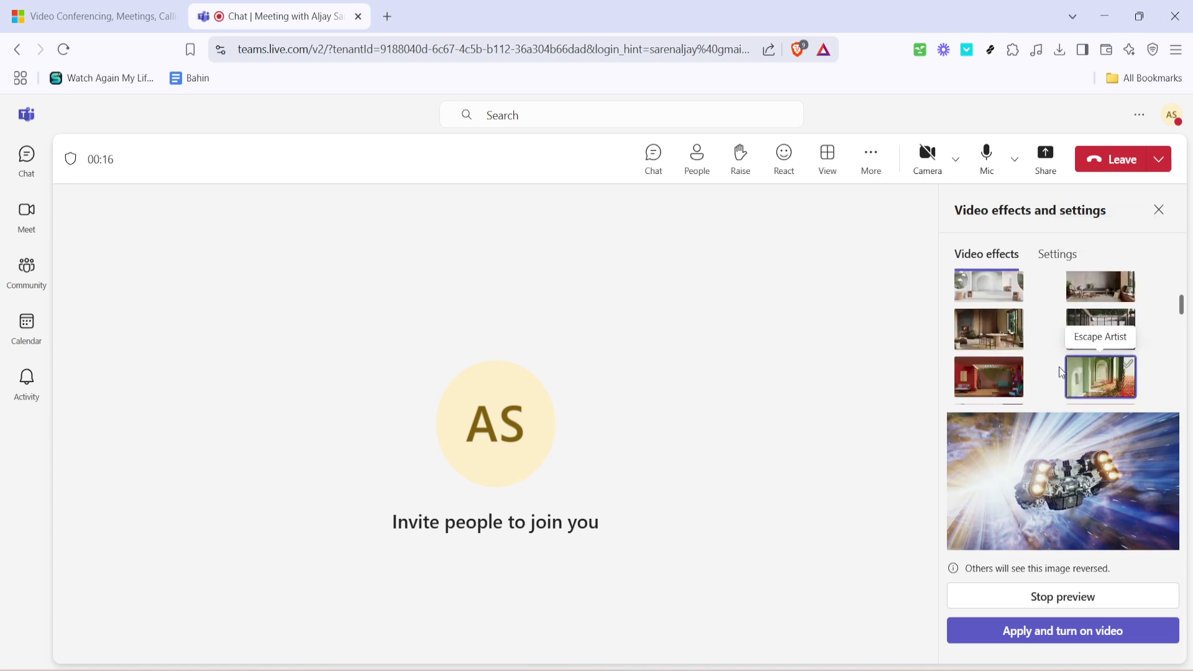
{"action": "left_click", "coordinate": [1004, 379]}
{"action": "scroll", "coordinate": [1054, 317], "scroll_direction": "down", "scroll_amount": 2}
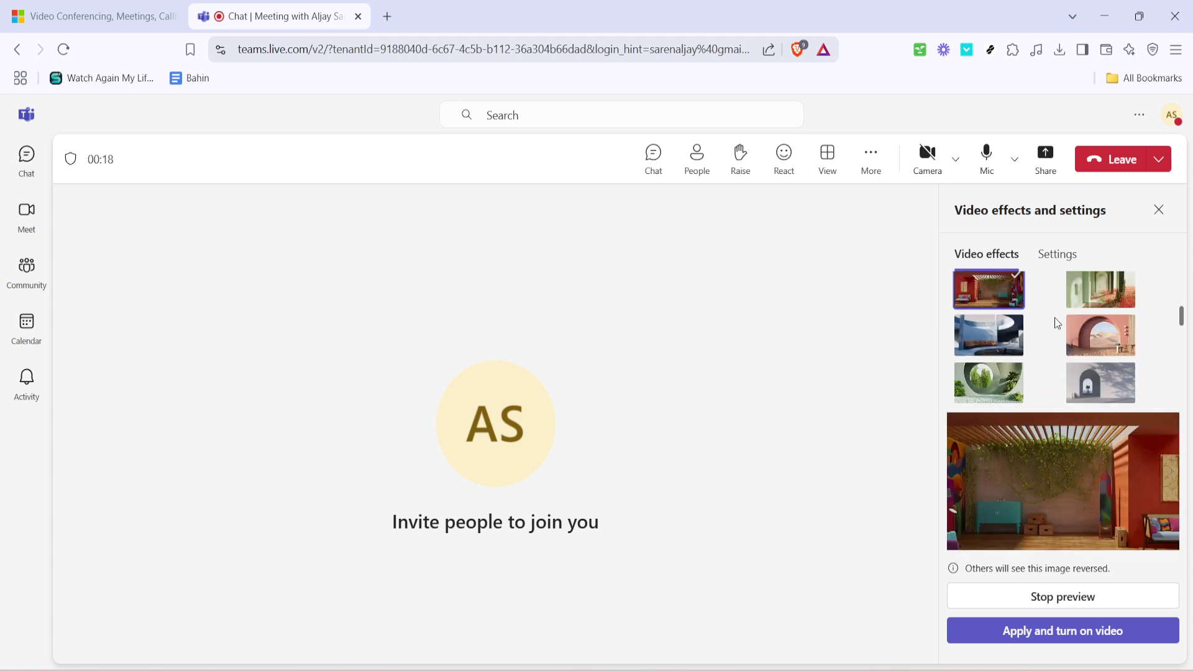
{"action": "scroll", "coordinate": [1054, 318], "scroll_direction": "down", "scroll_amount": 2}
{"action": "scroll", "coordinate": [1053, 319], "scroll_direction": "down", "scroll_amount": 1}
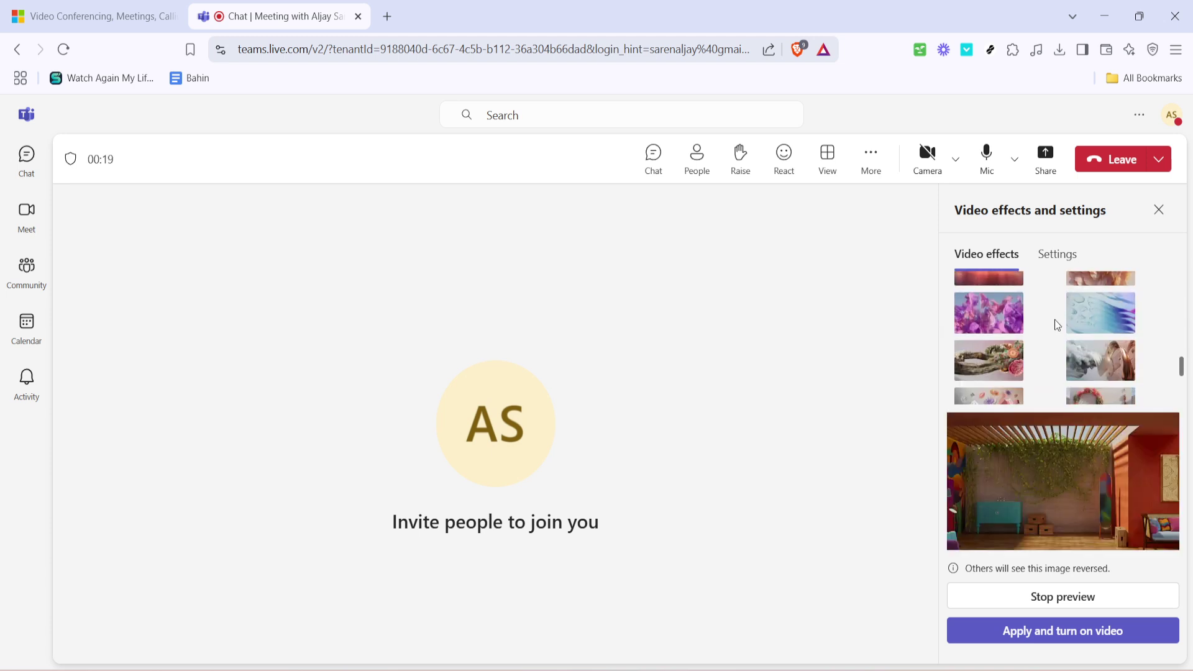
{"action": "scroll", "coordinate": [1052, 333], "scroll_direction": "down", "scroll_amount": 1}
{"action": "scroll", "coordinate": [1052, 333], "scroll_direction": "down", "scroll_amount": 1}
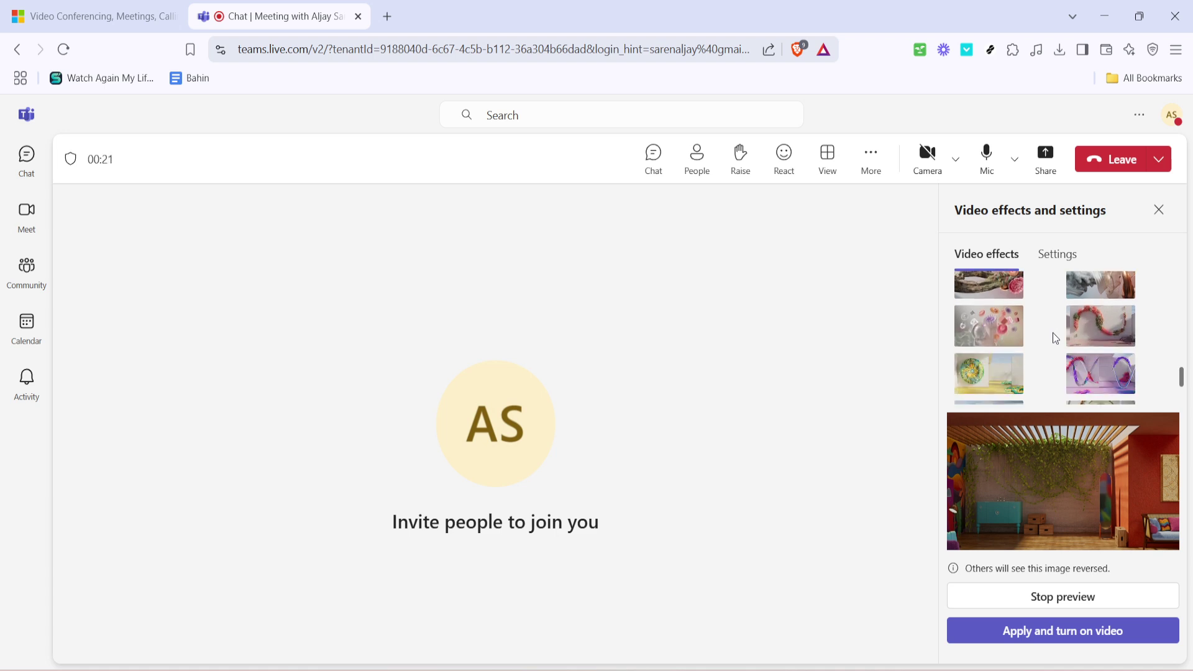
{"action": "scroll", "coordinate": [1053, 333], "scroll_direction": "up", "scroll_amount": 1}
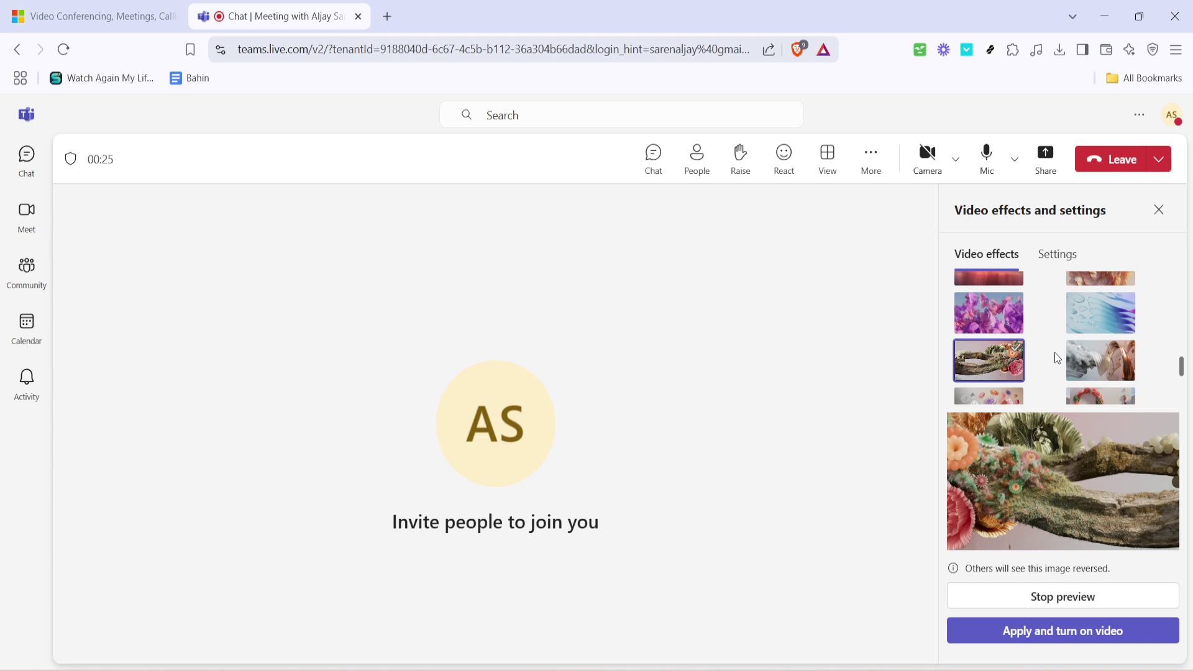
{"action": "scroll", "coordinate": [1054, 352], "scroll_direction": "down", "scroll_amount": 3}
{"action": "scroll", "coordinate": [1054, 353], "scroll_direction": "down", "scroll_amount": 3}
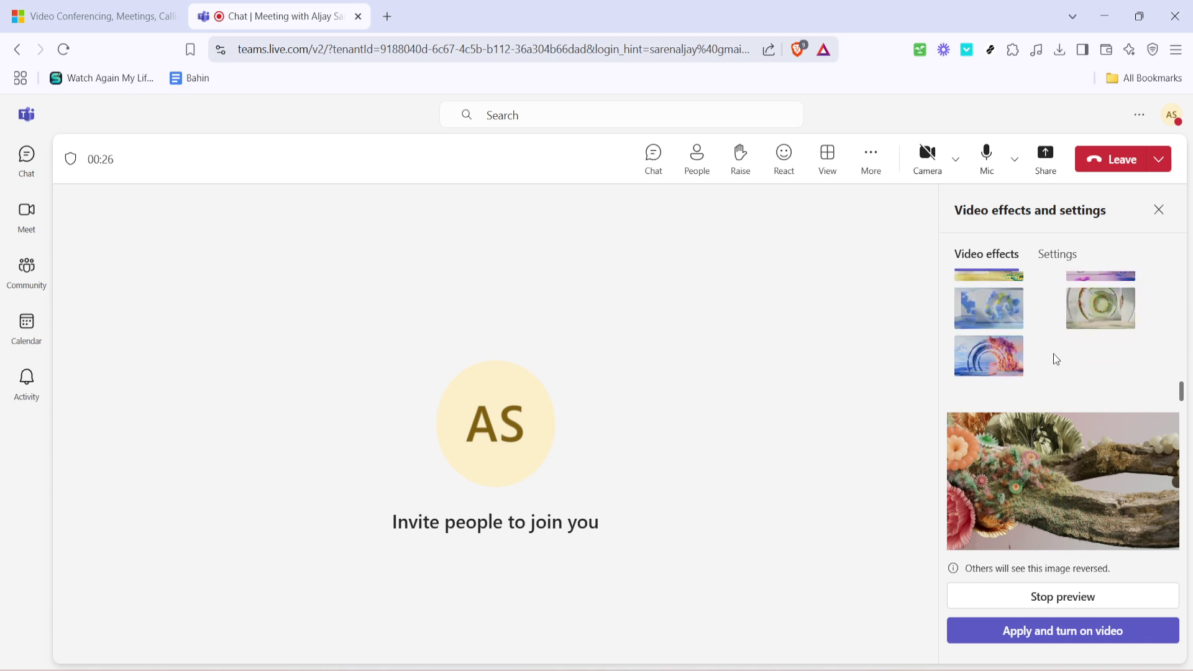
Select the Sense Of Belonging 6 thumbnail to preview its blue arches.
{"action": "left_click", "coordinate": [987, 363]}
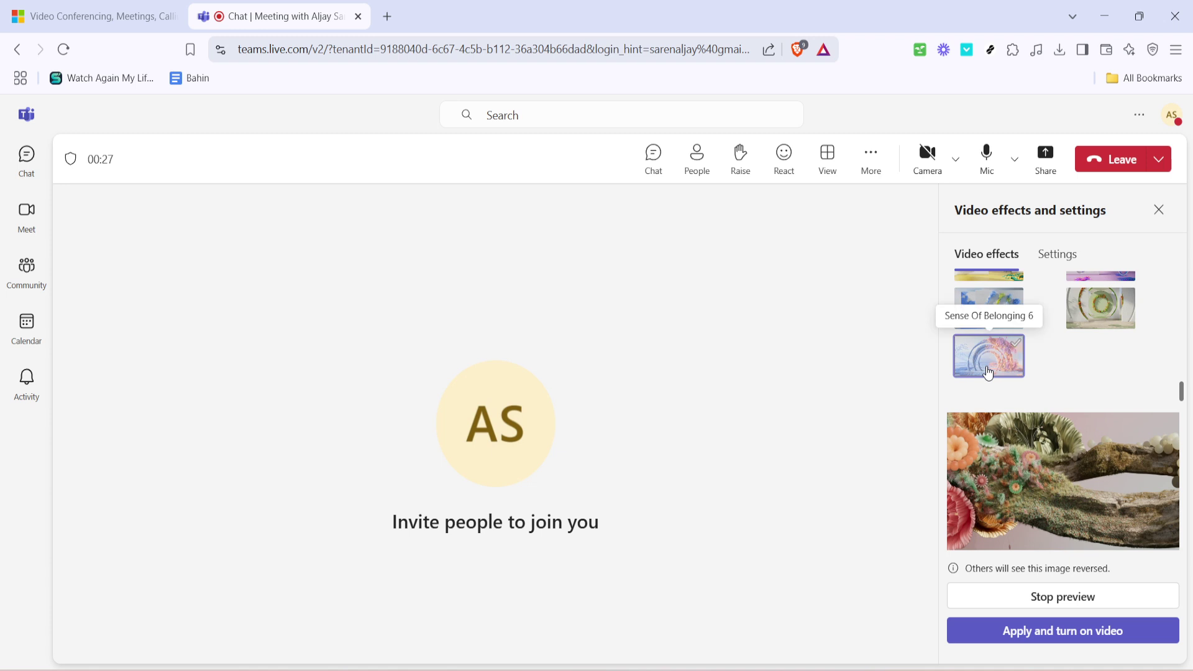